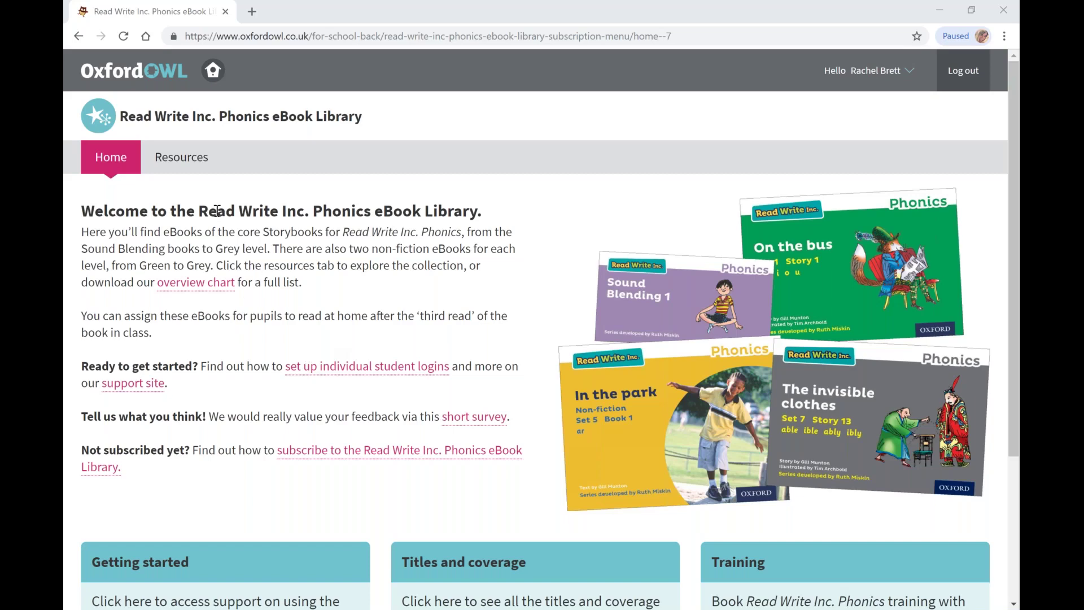
Open the Read Write Inc. Phonics levels overview chart PDF from the welcome-text link
click(196, 283)
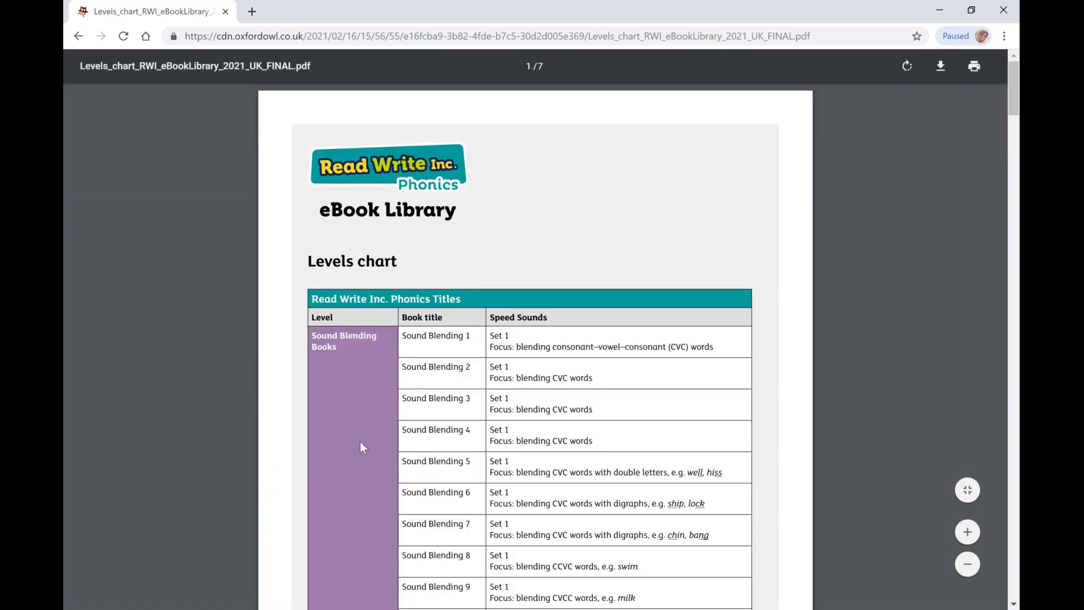
Scroll through the levels chart for the Sound Blending books, then go back to the eBook Library Resources page
scroll(538, 349, down, 4)
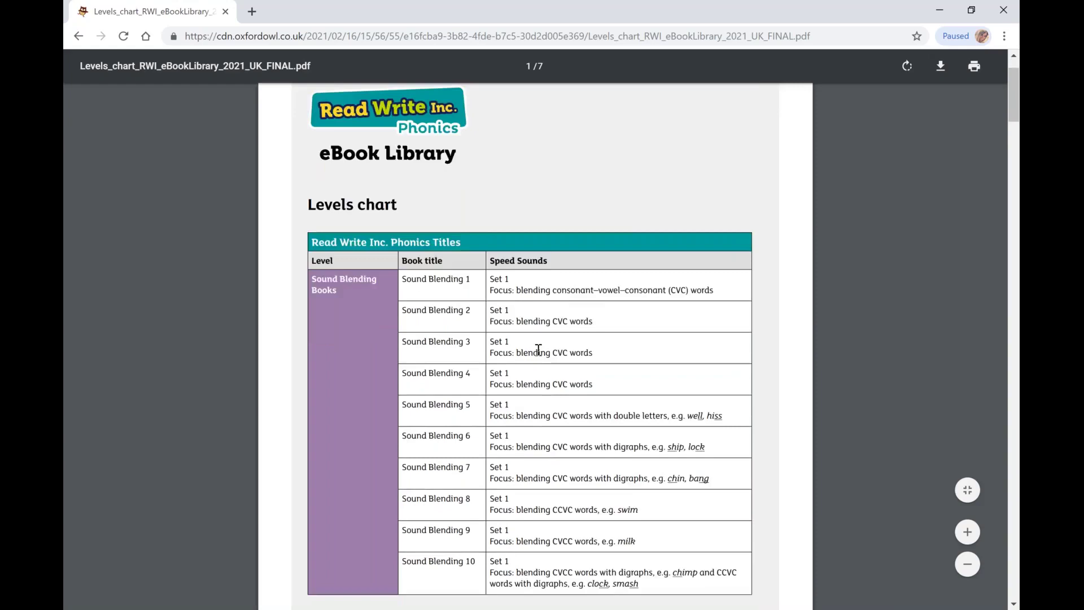
scroll(538, 349, up, 3)
scroll(538, 350, up, 2)
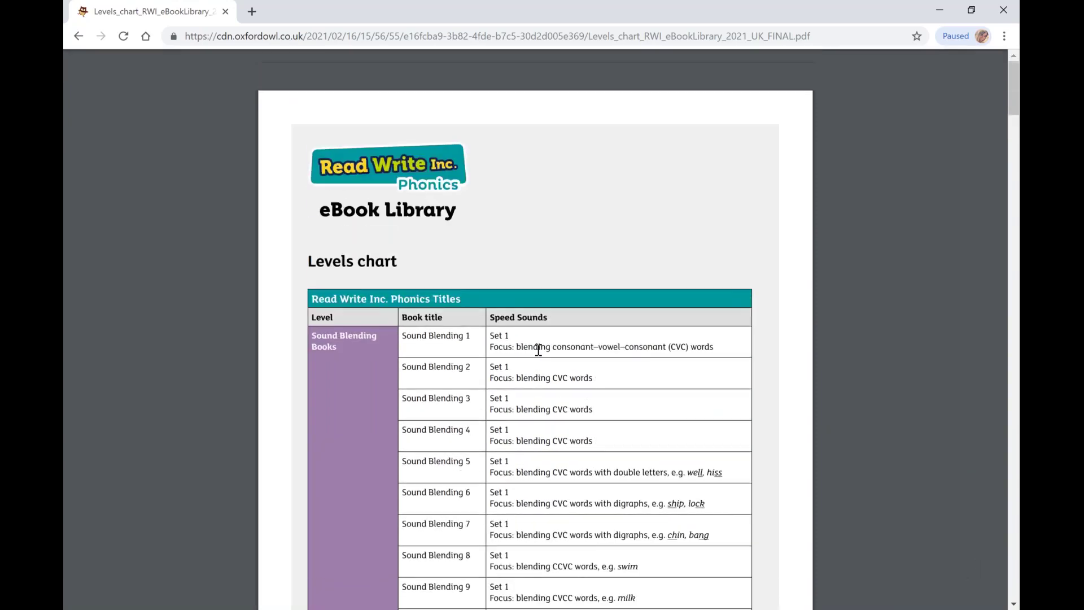
click(78, 35)
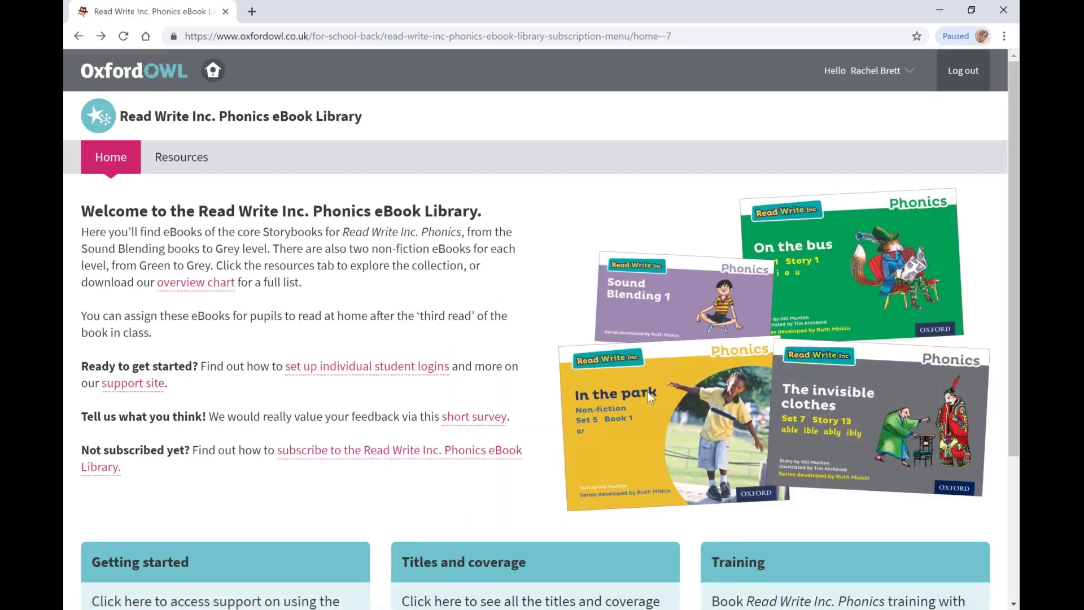
scroll(929, 401, down, 3)
Filter Resources to the RWI Phonics Green level and open the Green Set 1 Storybook 5 Black Hat Bob eBook
click(909, 502)
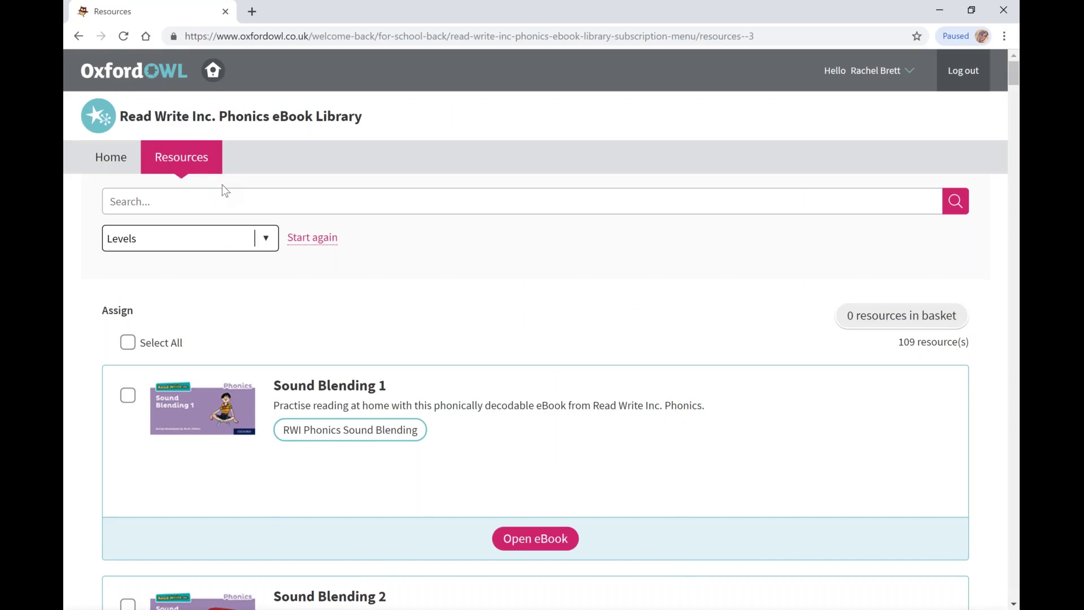
click(267, 244)
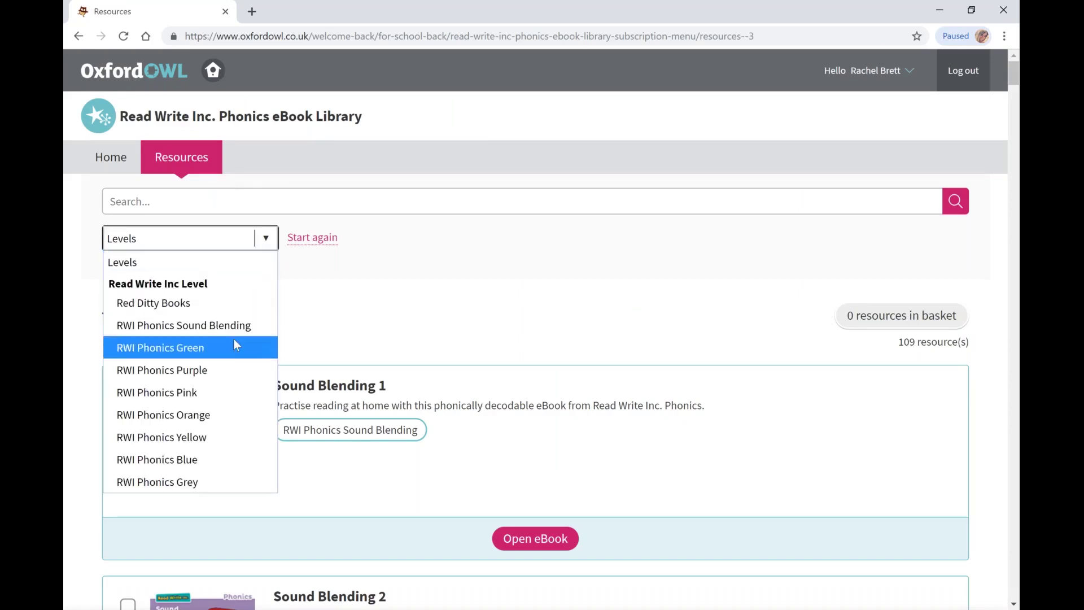
click(208, 353)
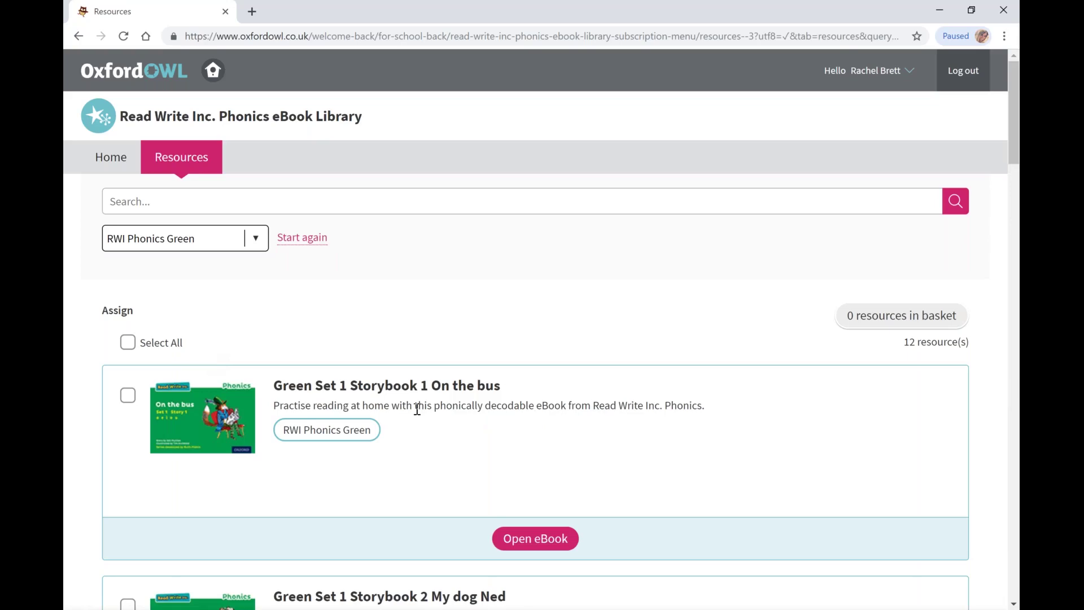
scroll(417, 409, down, 15)
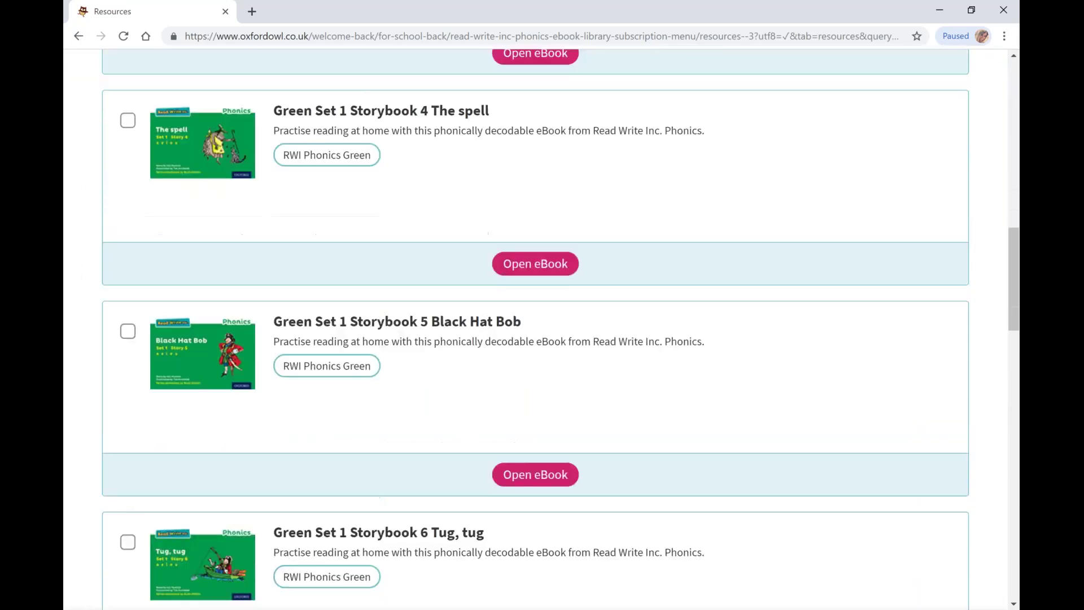
scroll(450, 343, down, 1)
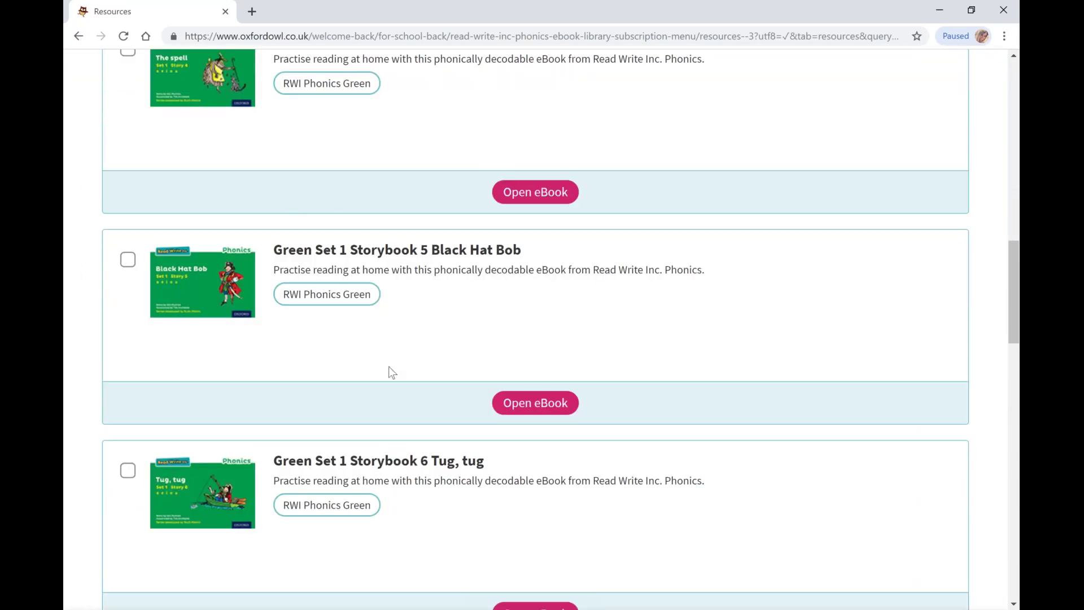
click(535, 402)
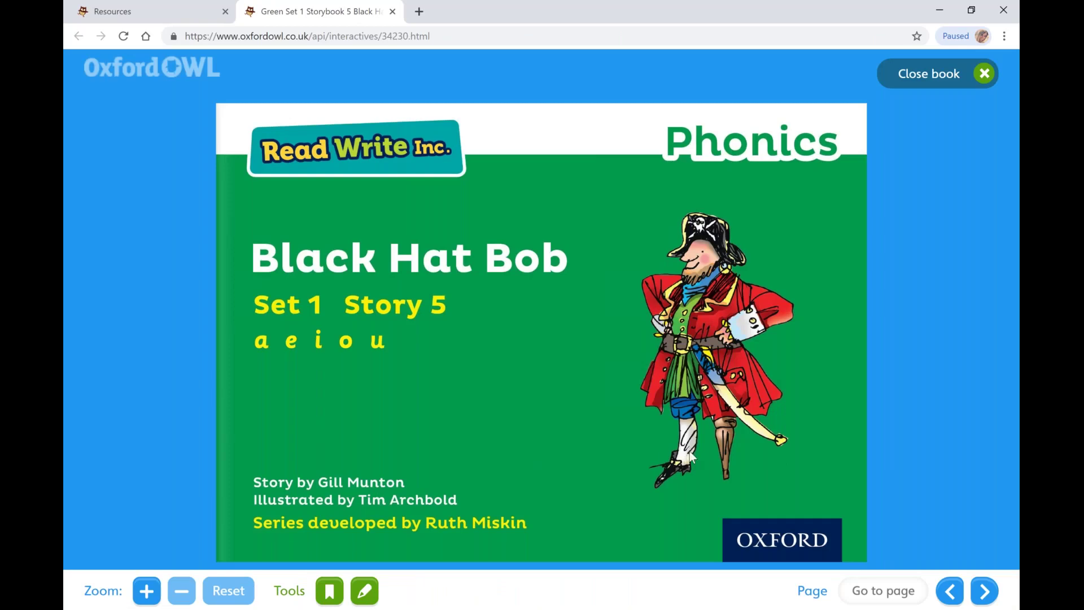
Page through Black Hat Bob to pages 6–7, jumping to page 4 via Go to page
click(984, 591)
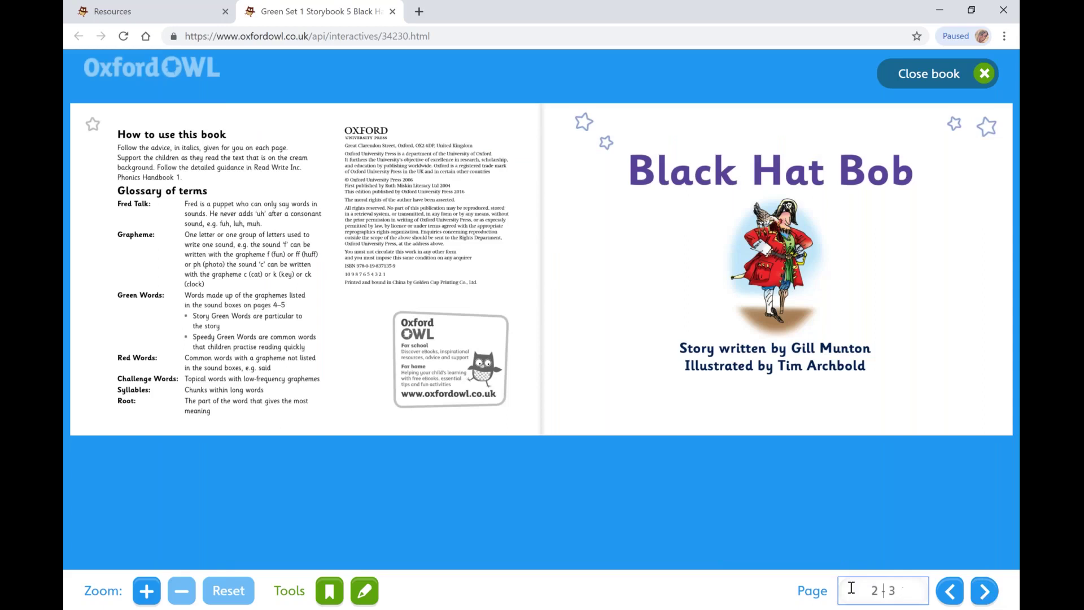
click(882, 591)
text(4)
key(Return)
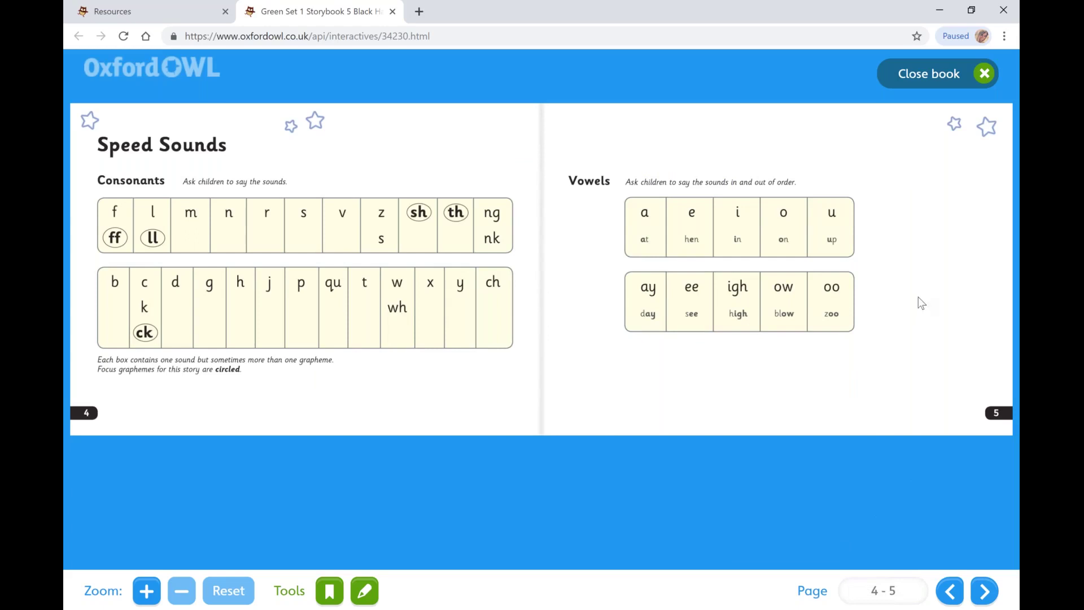
click(939, 246)
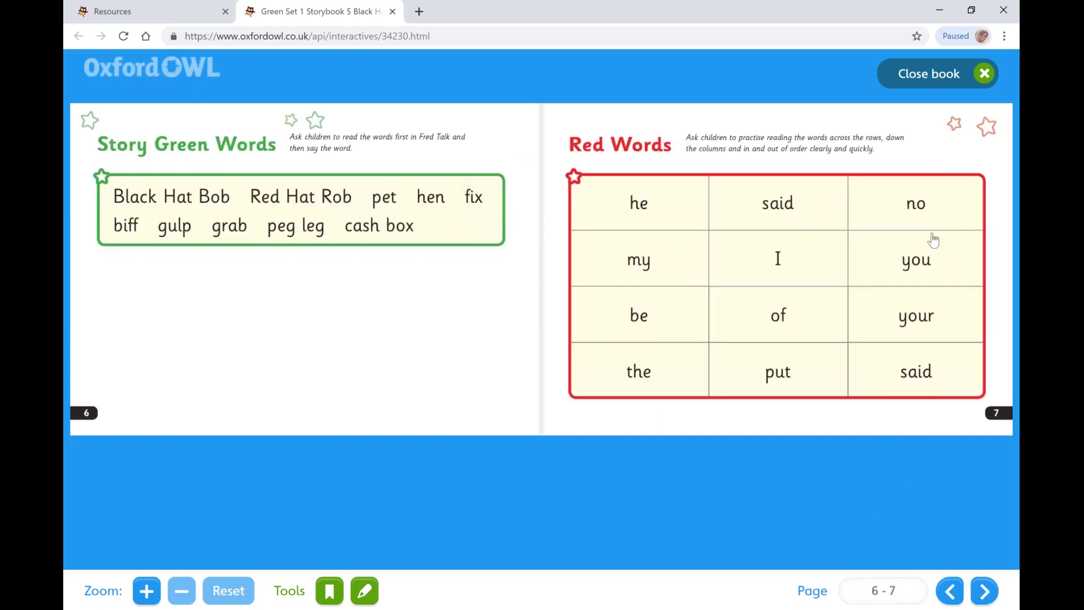
Zoom in three steps to view the Red Words table, then reset to full-size view
click(151, 601)
click(151, 598)
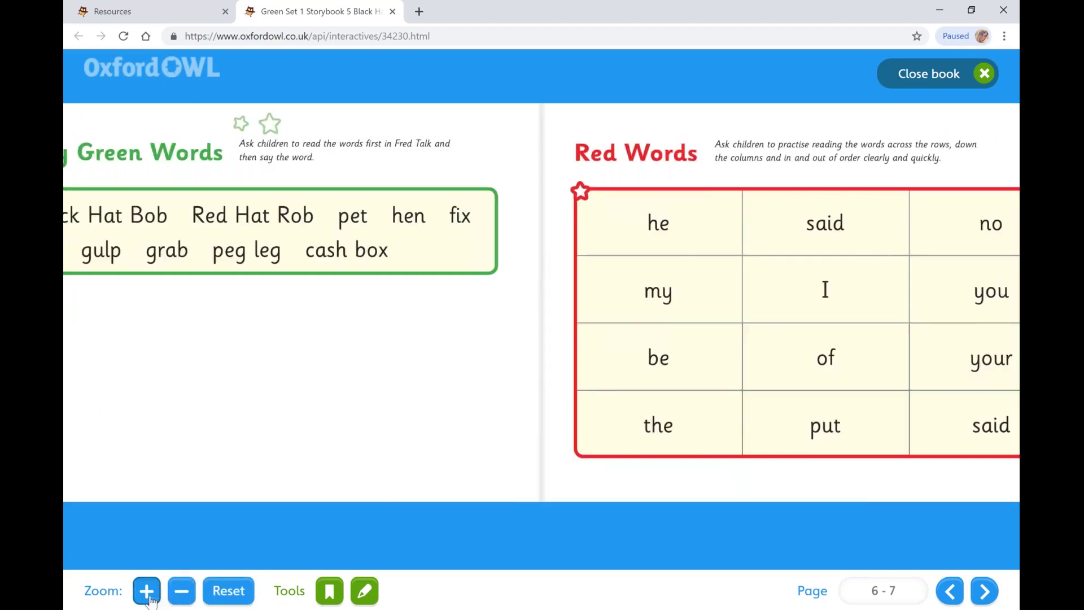
click(151, 601)
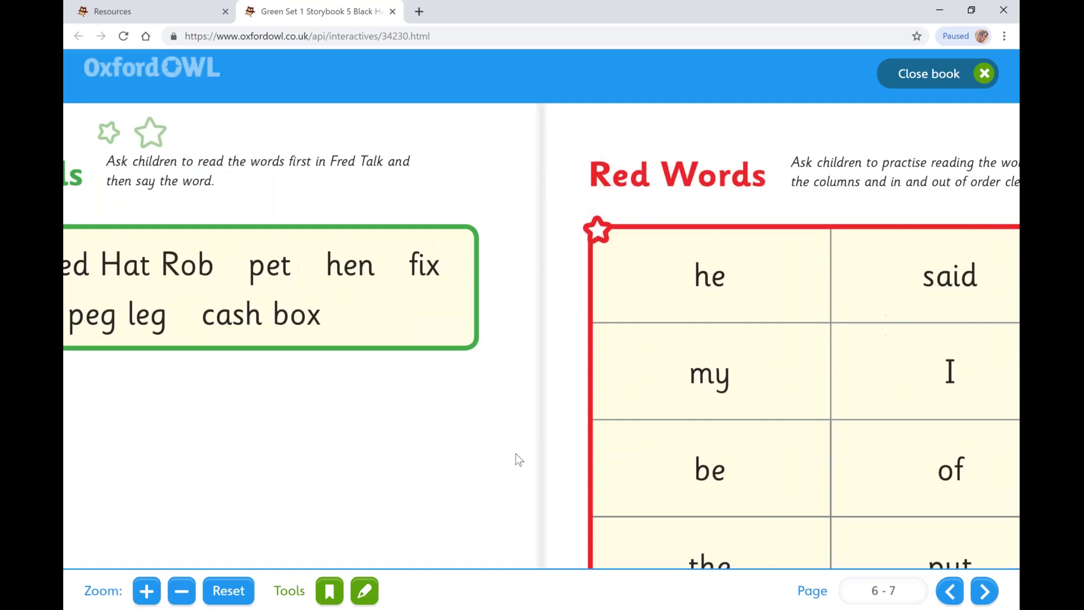
drag(808, 432, 136, 377)
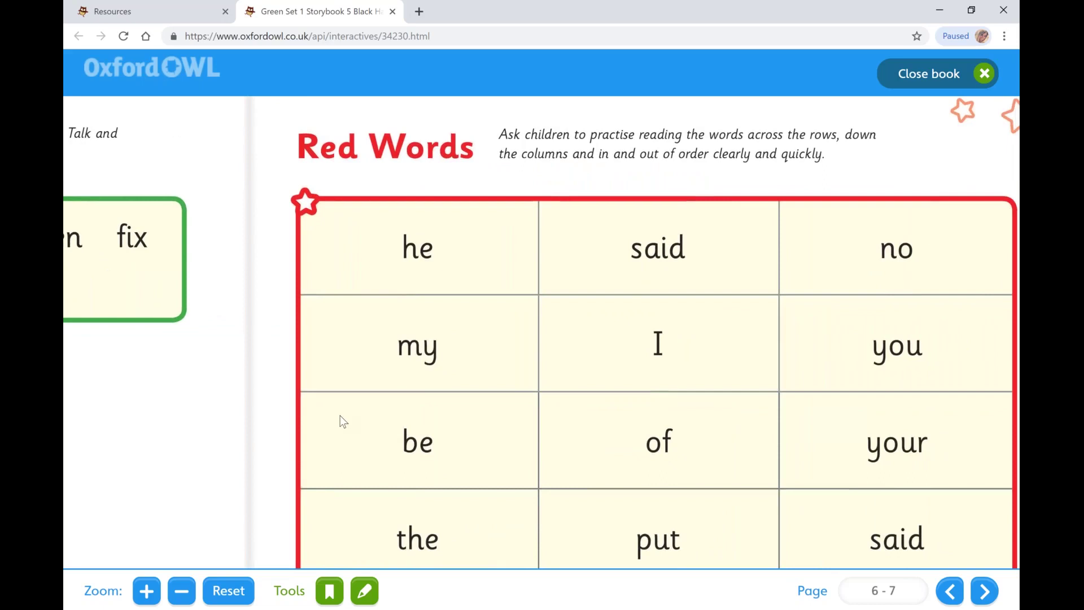
click(181, 593)
click(228, 591)
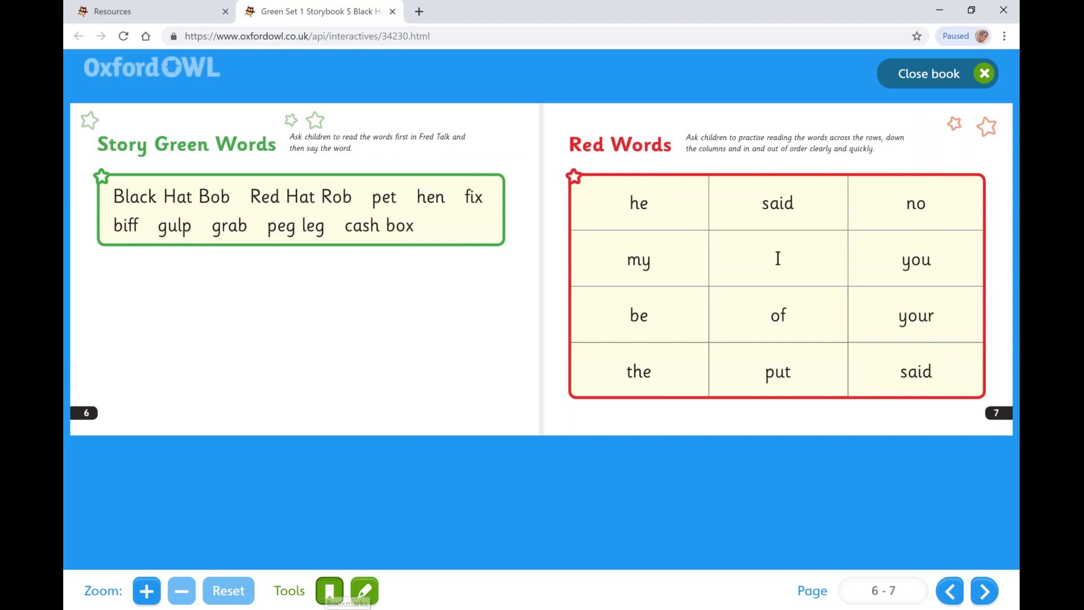
Bookmark page 6 as 'Red words', then remove that bookmark and close the bookmarks panel
click(329, 590)
click(402, 243)
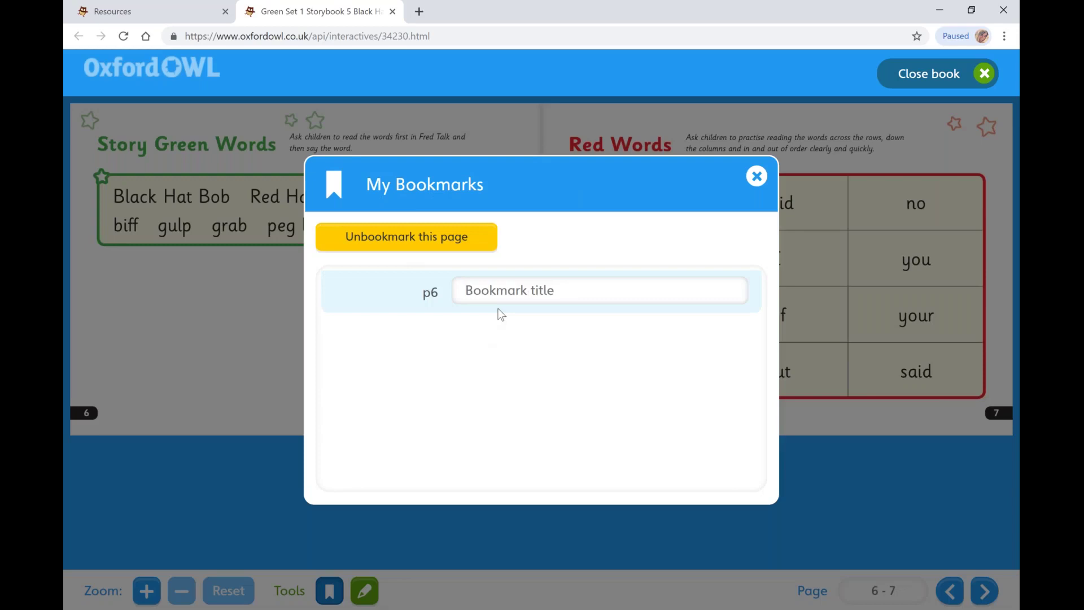
text(Red words)
key(Return)
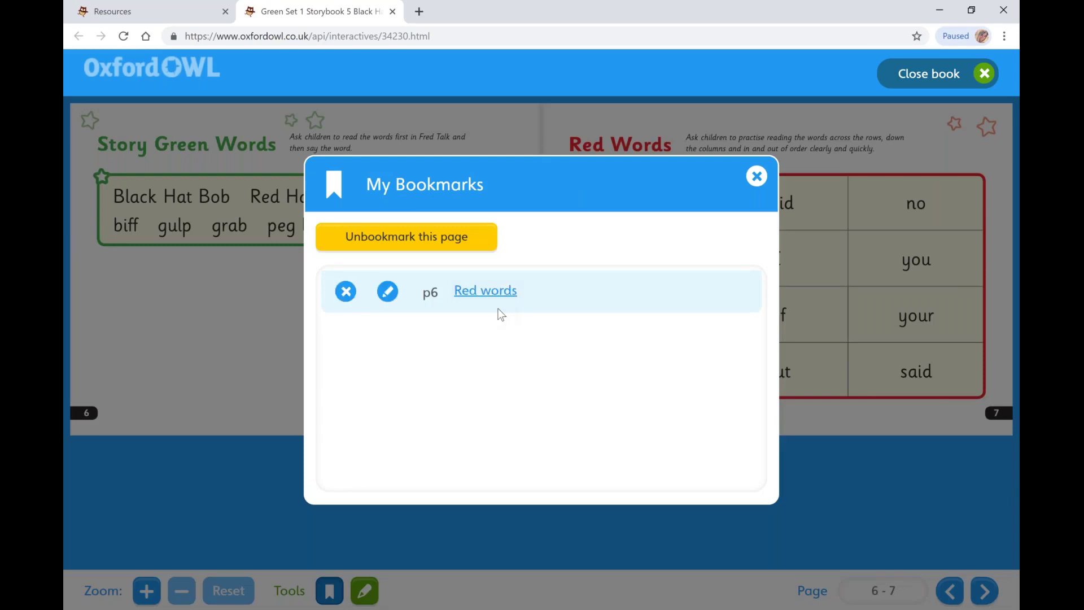
click(476, 241)
click(756, 176)
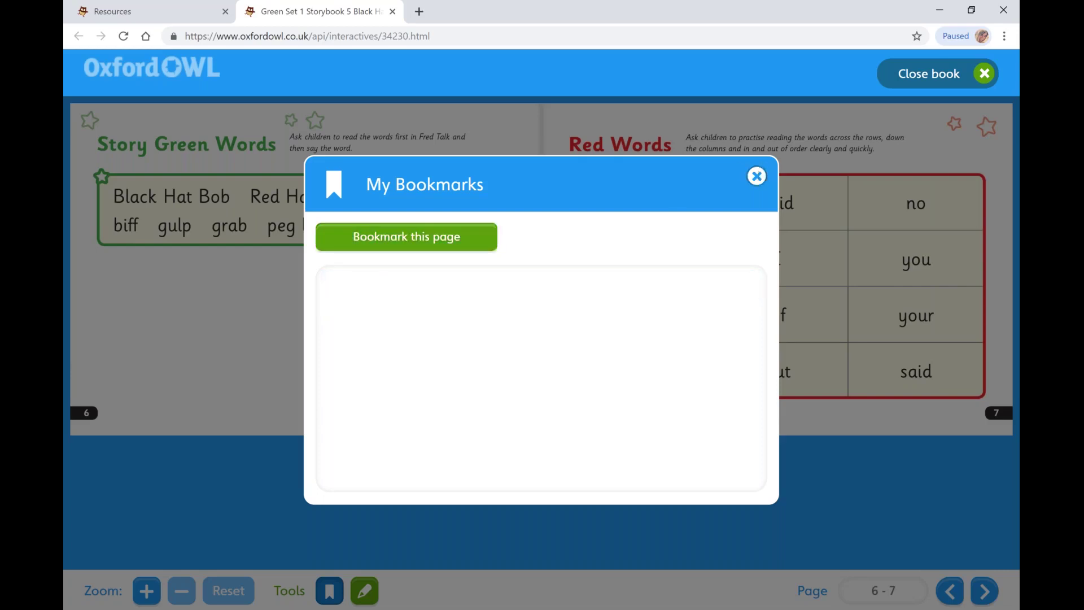
Open and close the annotation tools, then close the eBook to return to the Green storybook list
click(370, 597)
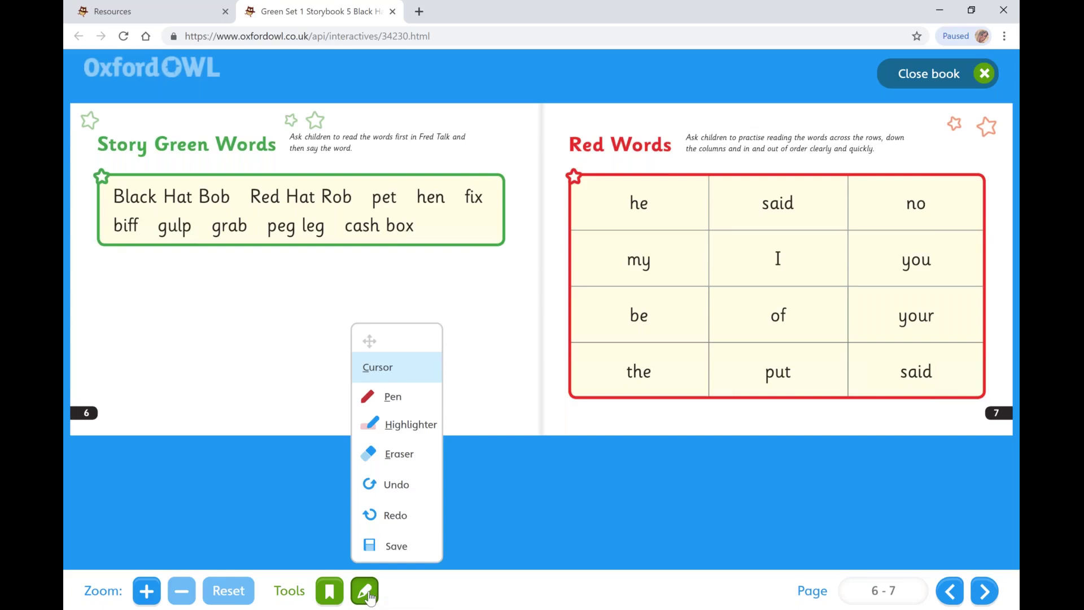
click(370, 596)
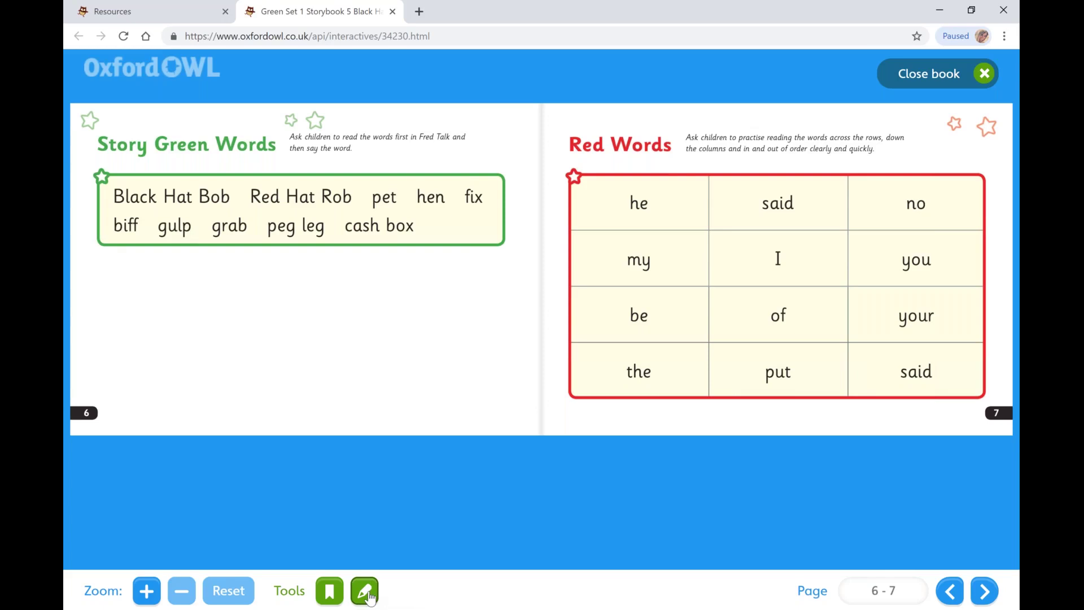
click(958, 83)
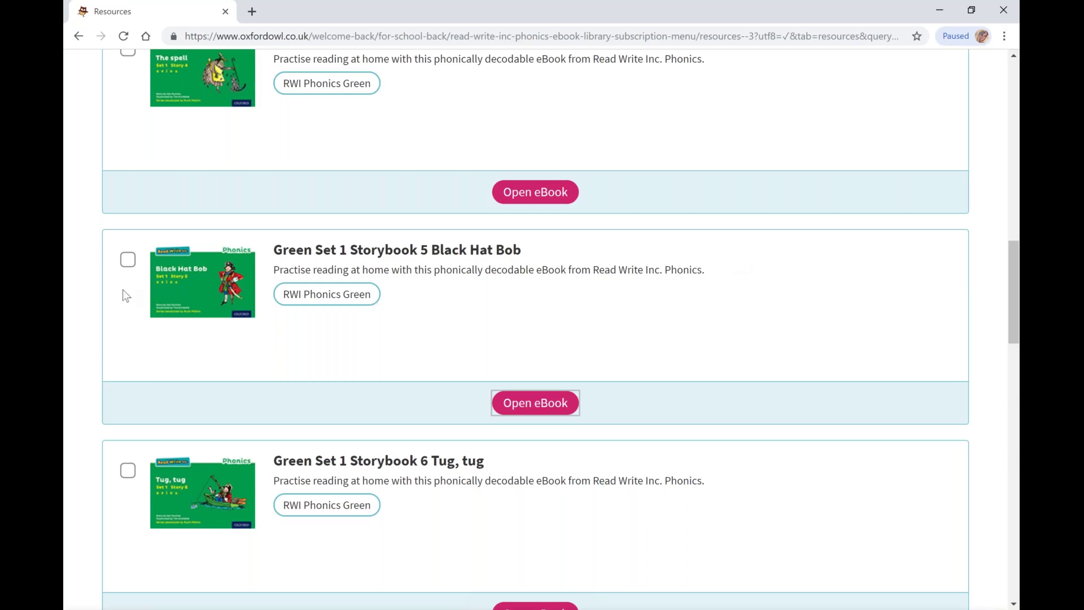
Tick Black Hat Bob, add it to the homework basket, and open the 1-resource basket
click(130, 262)
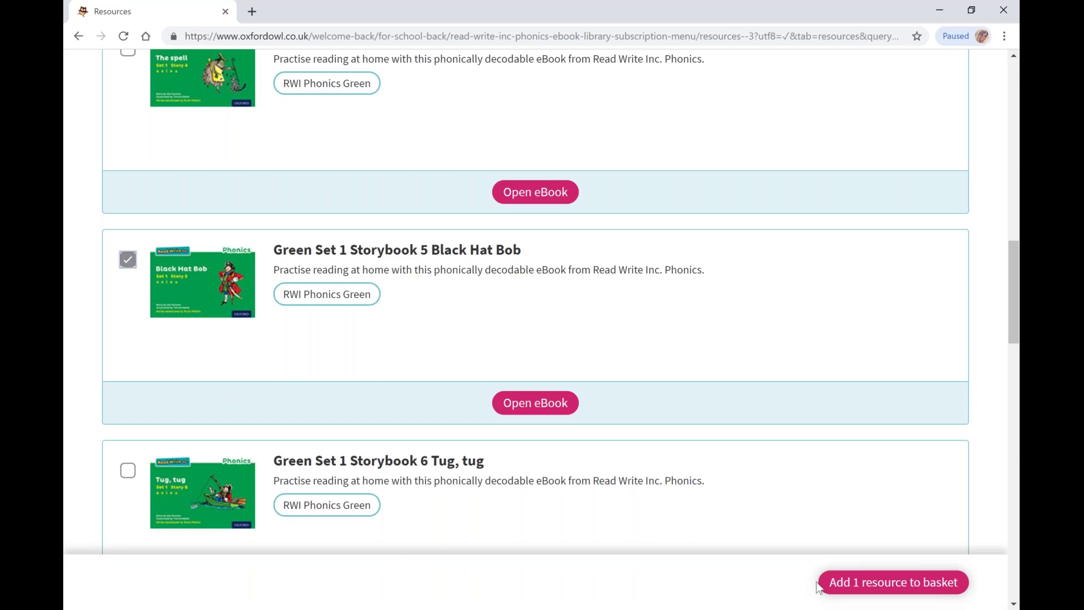
click(895, 583)
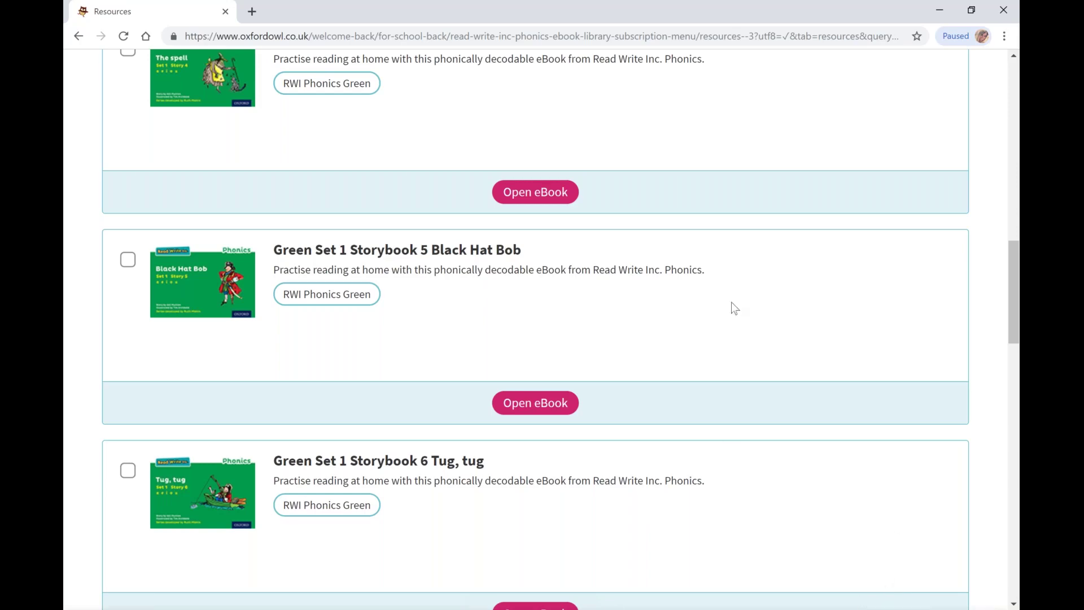
scroll(743, 296, up, 15)
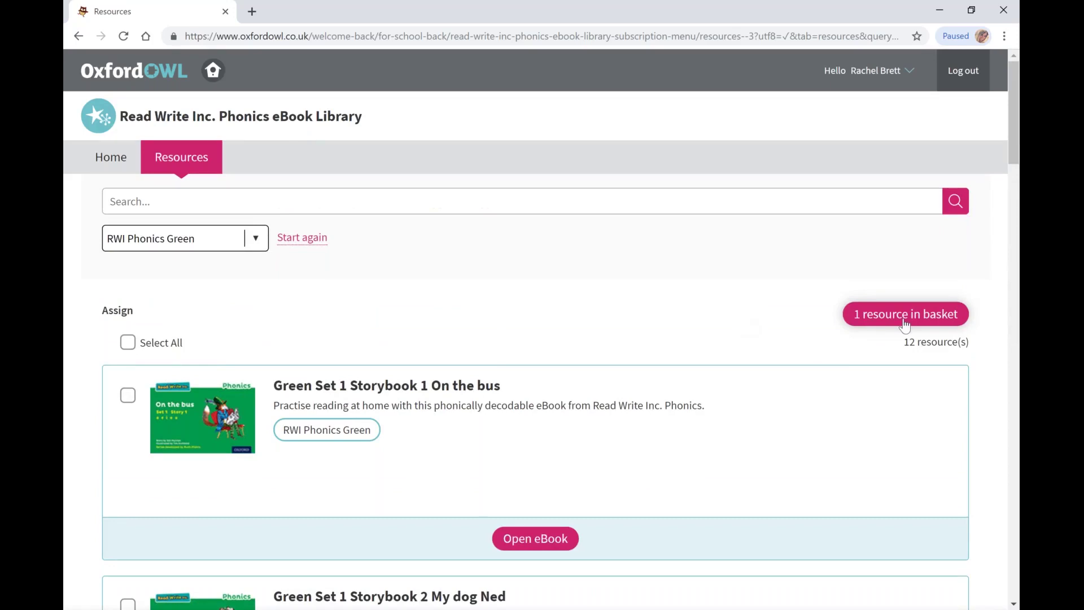
click(905, 314)
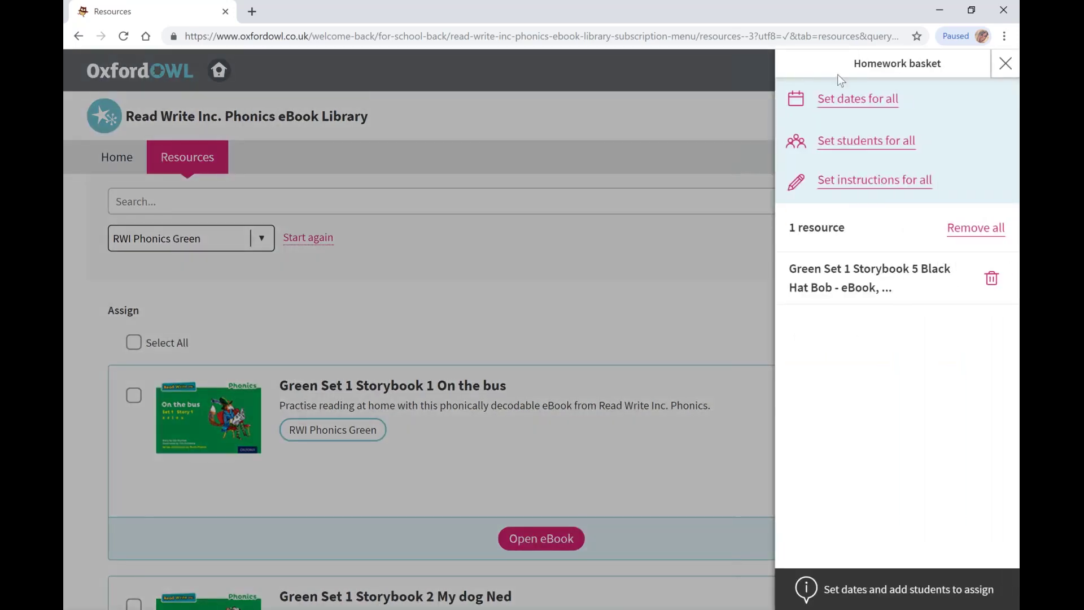
Set dates for all basket resources from 30/04/2021 to 31/05/2021
click(847, 99)
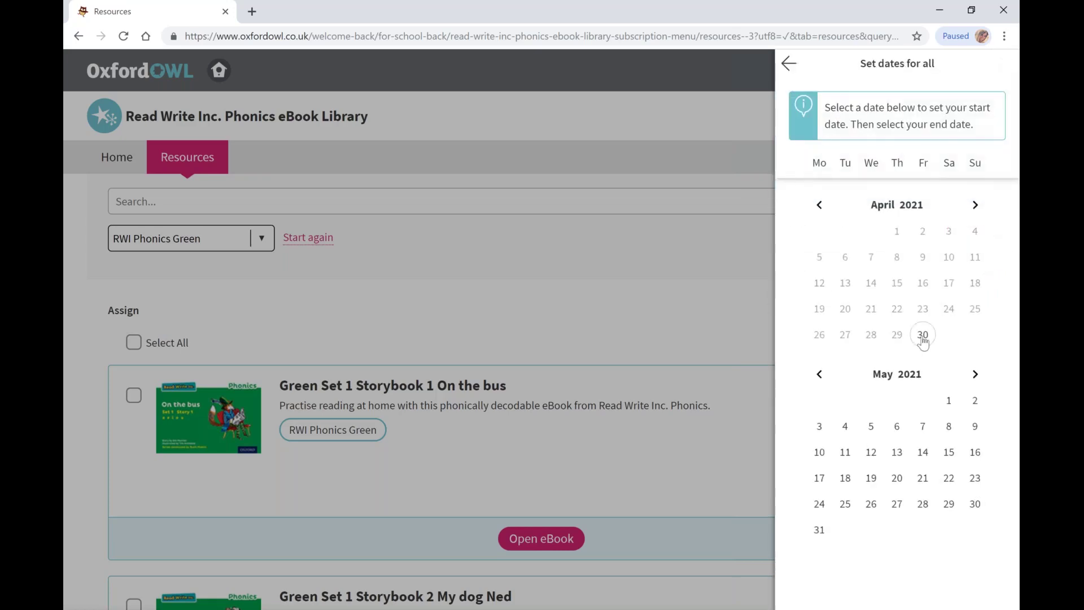
click(923, 334)
click(817, 517)
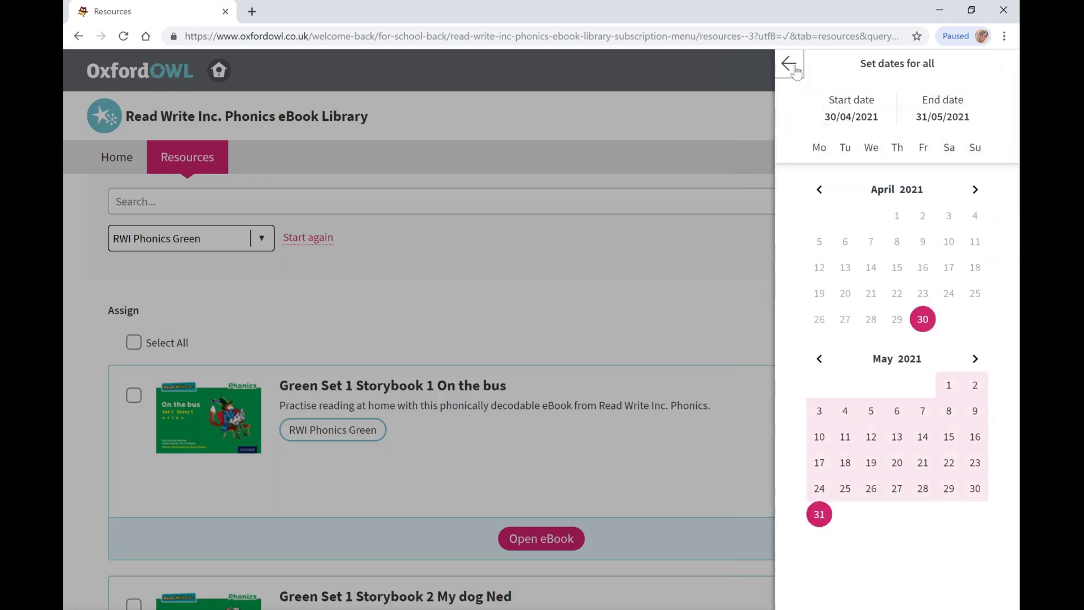
click(787, 65)
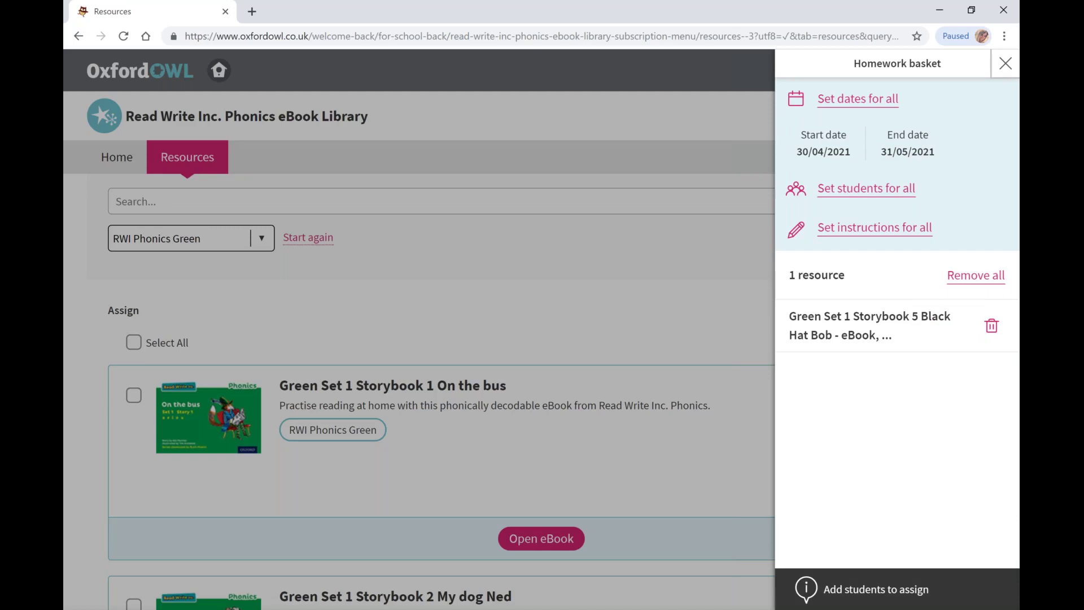
Select the Year 1: Hazel - Green group as students for all and assign the eBook
click(862, 192)
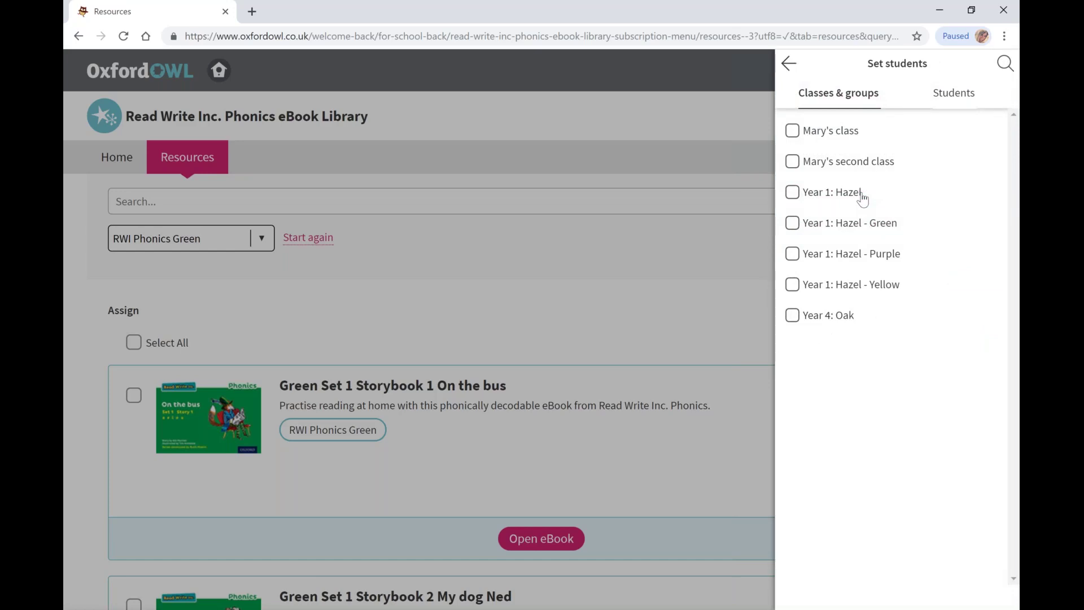
click(860, 232)
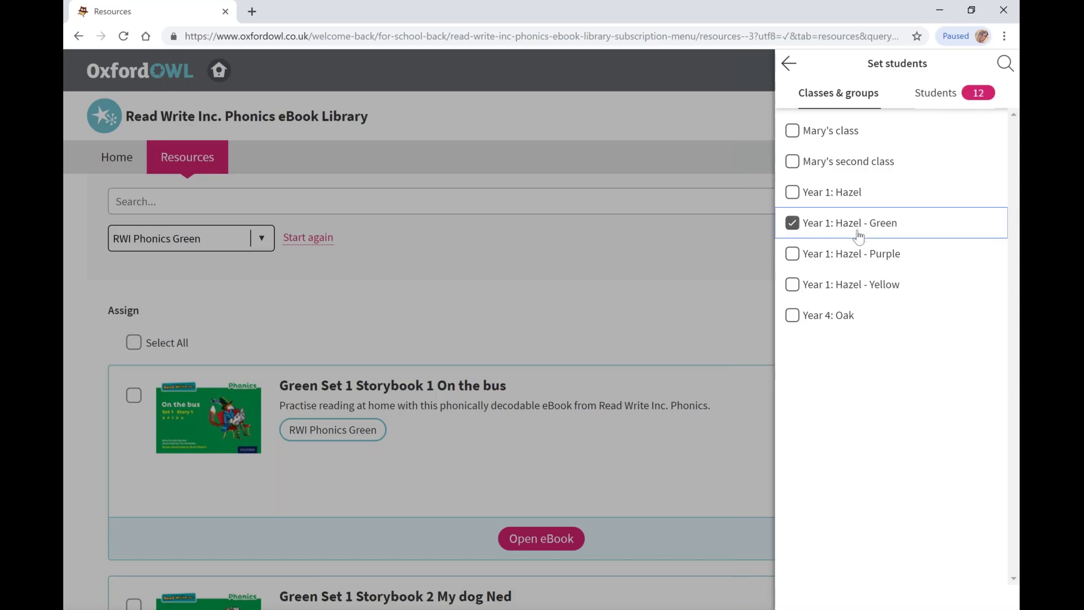
click(789, 64)
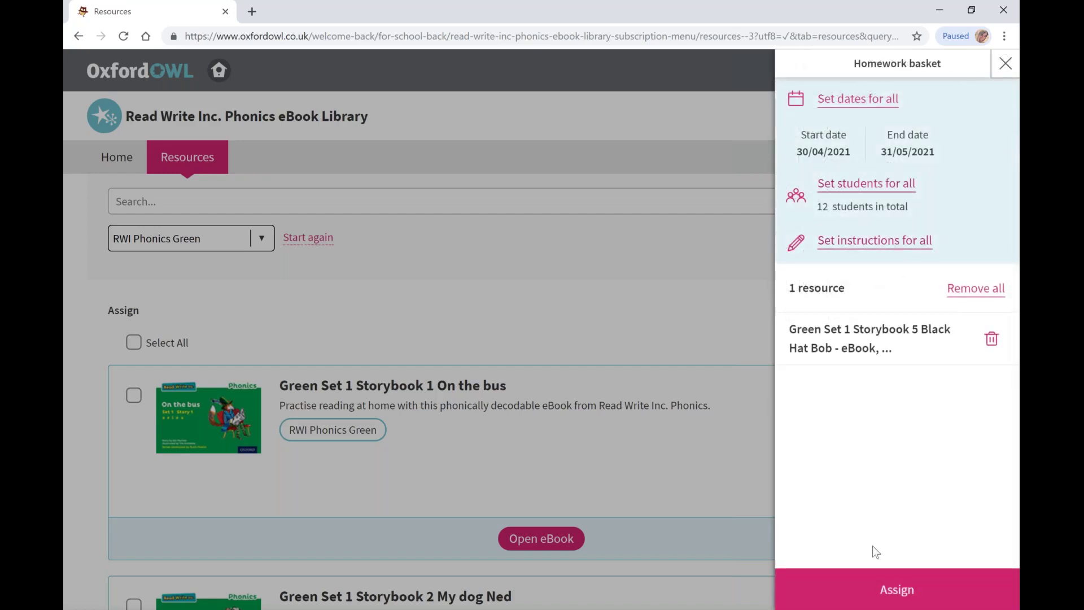
click(915, 595)
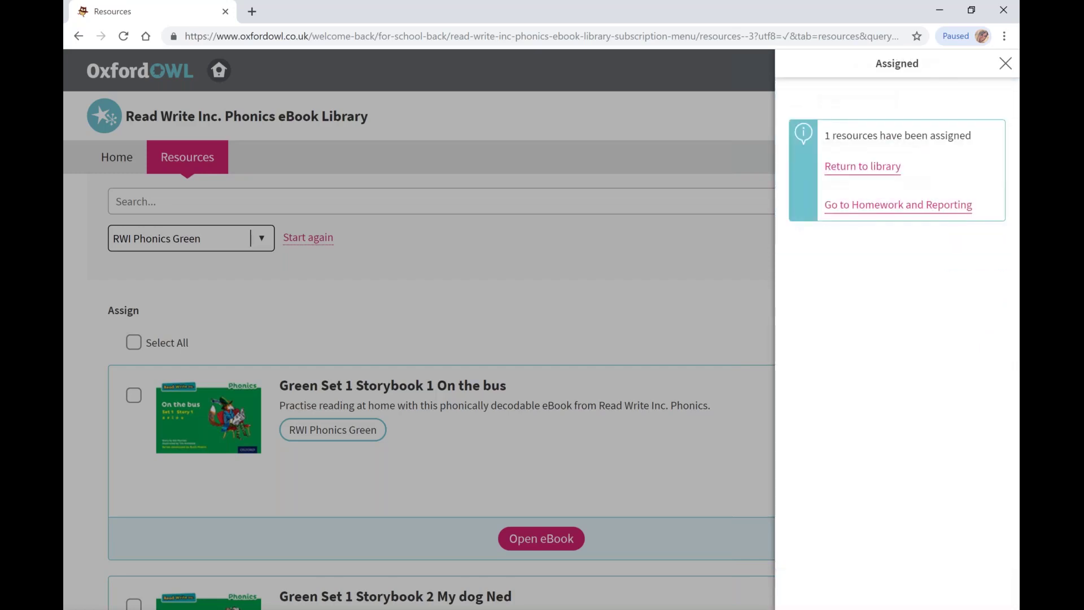
Log out of the teacher account and sign in as a student using the saved login
click(863, 166)
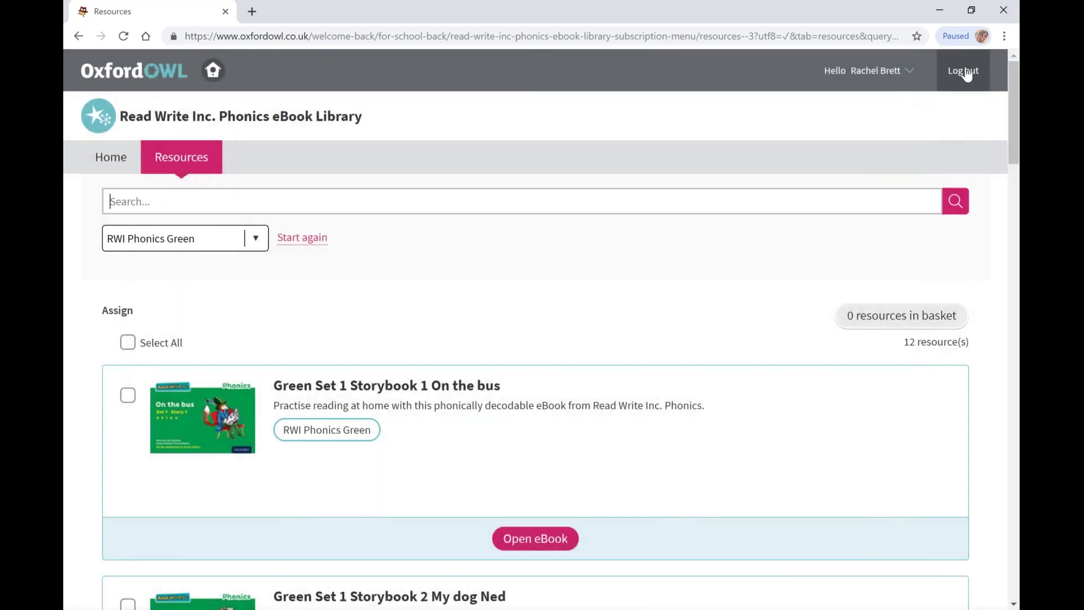
click(968, 72)
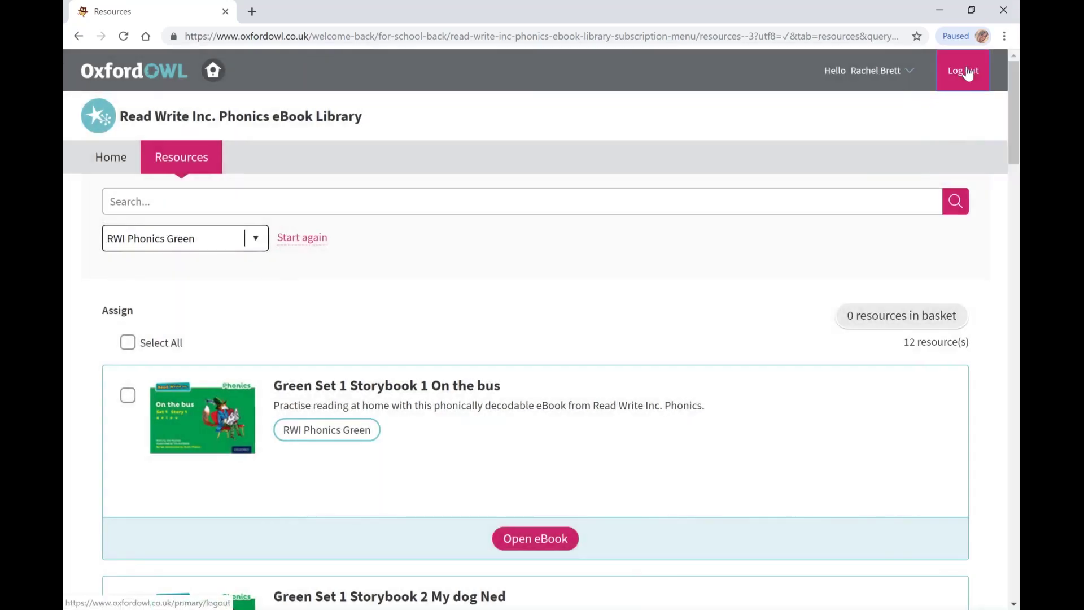
click(261, 505)
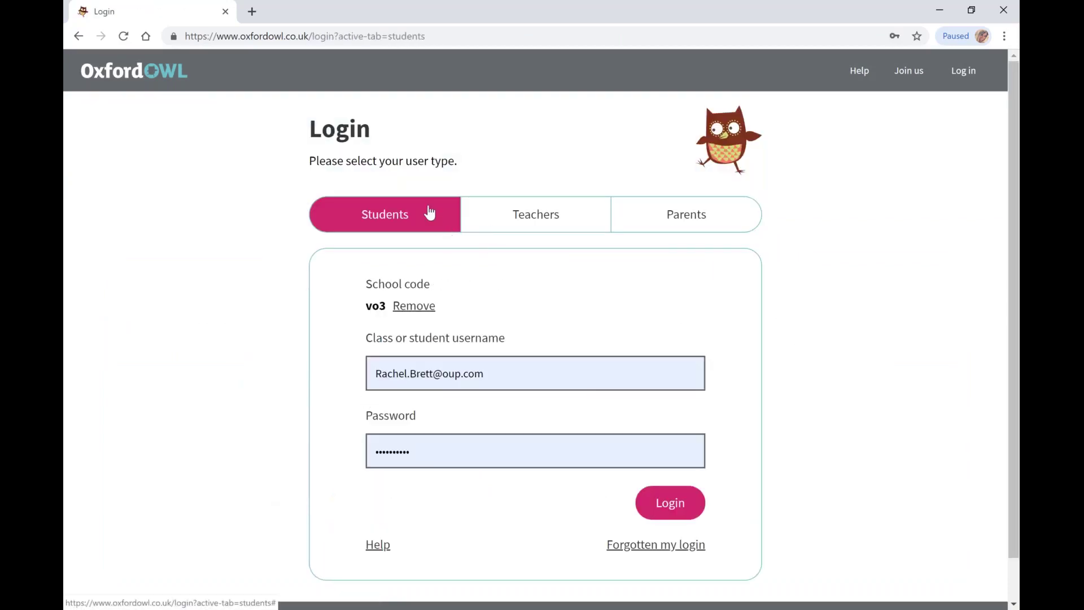
click(439, 388)
click(432, 455)
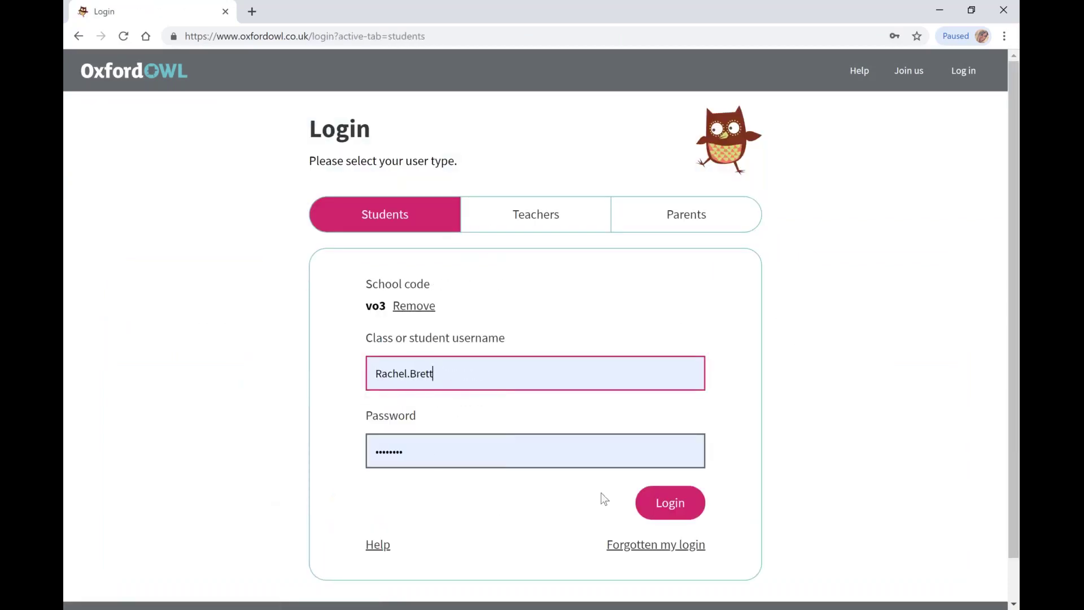
click(684, 511)
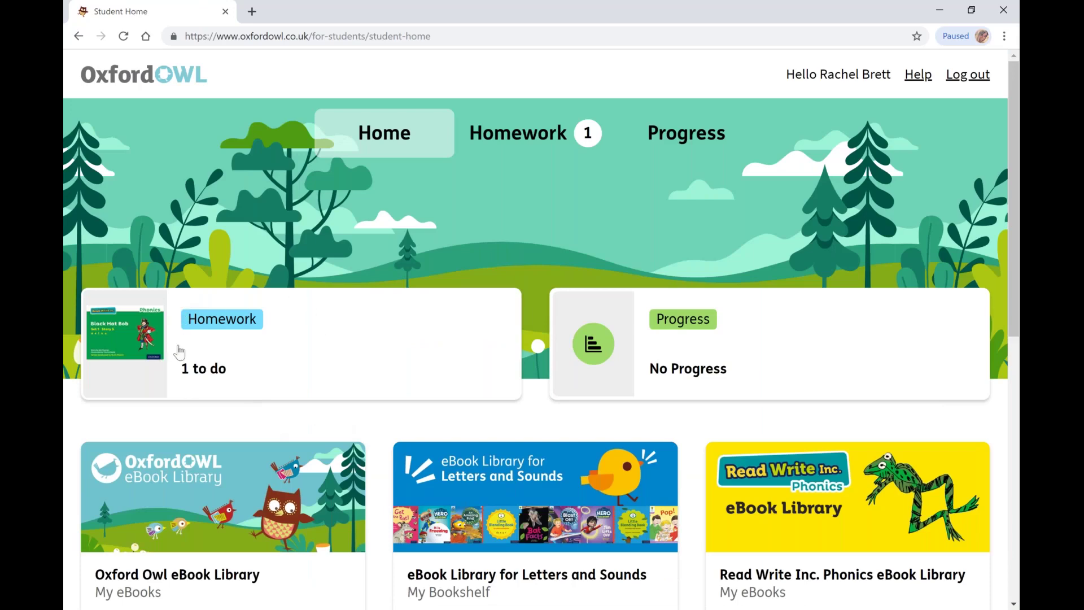
click(237, 366)
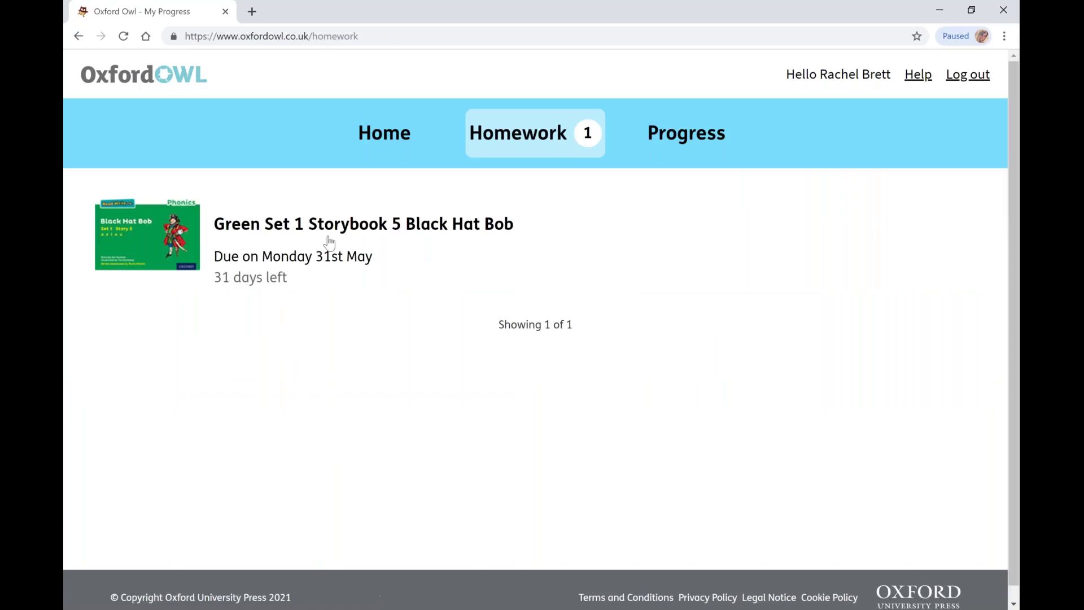
click(330, 226)
scroll(310, 314, down, 2)
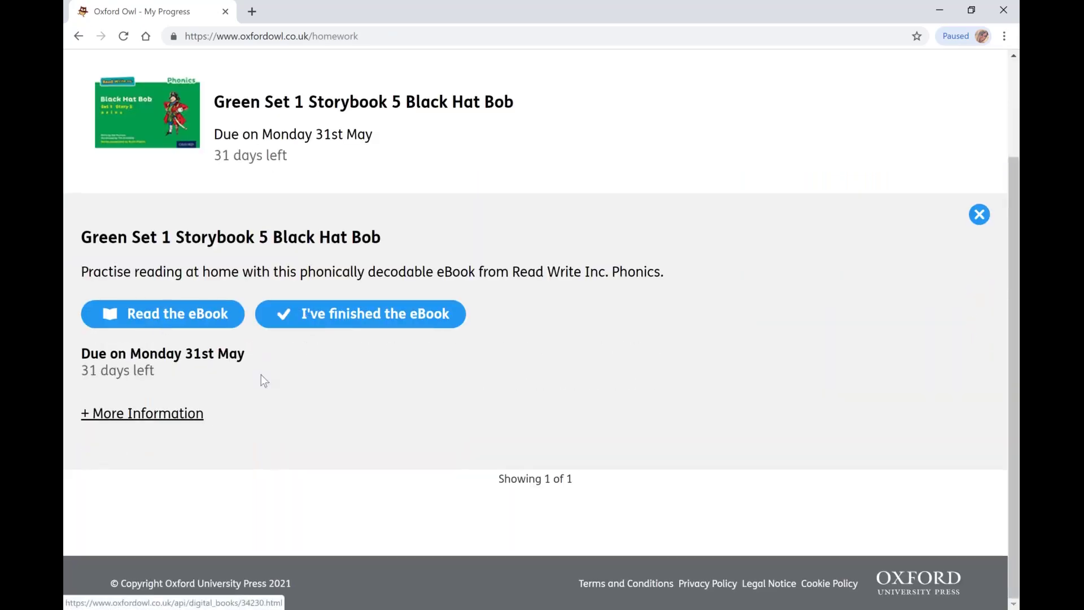
scroll(559, 307, up, 2)
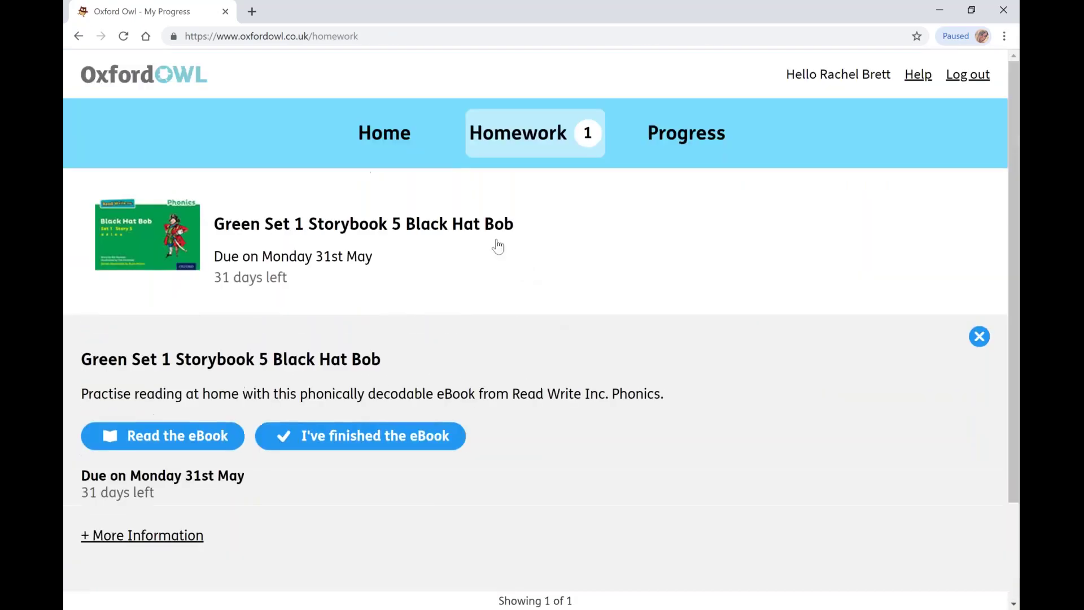
click(977, 345)
click(81, 39)
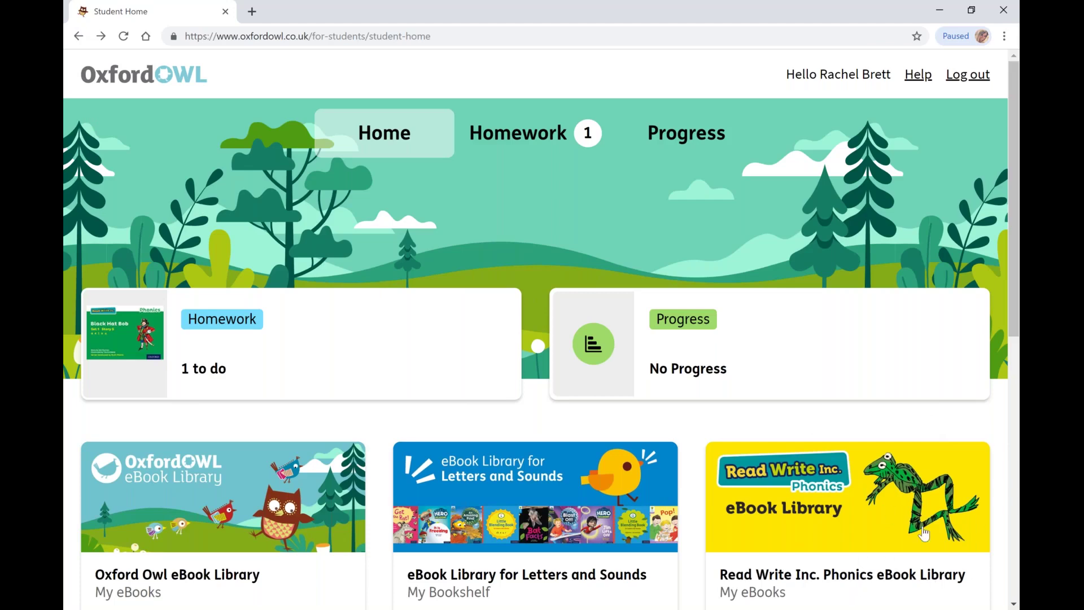
click(515, 380)
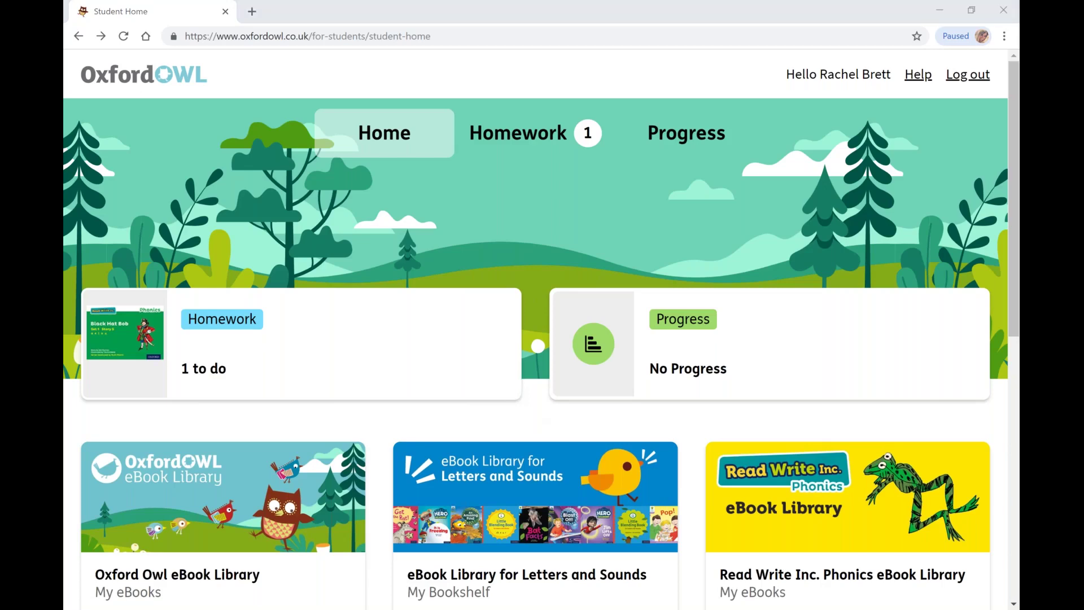